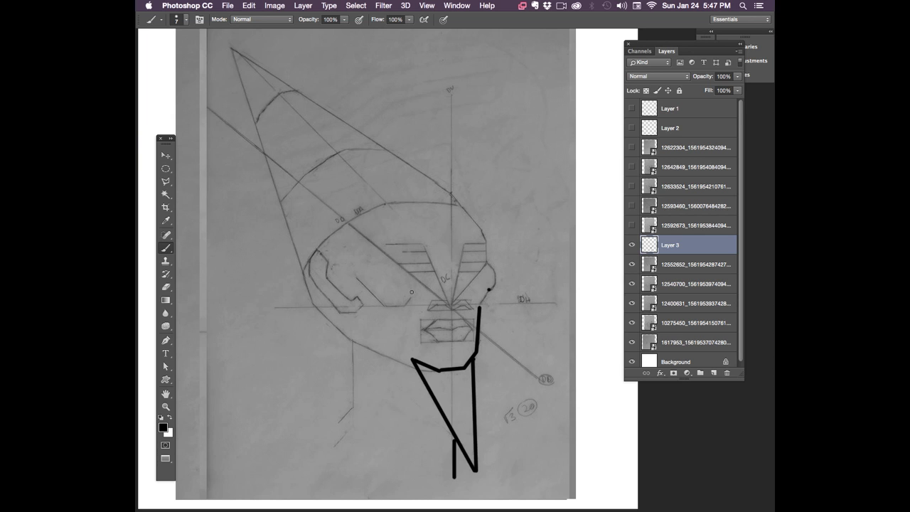
# Brush a straight horizontal line across the face below the eyes on Layer 3 and compare the sketch with layer 12622304
pyautogui.keyDown('shift'); pyautogui.click(410, 293); pyautogui.keyUp('shift')
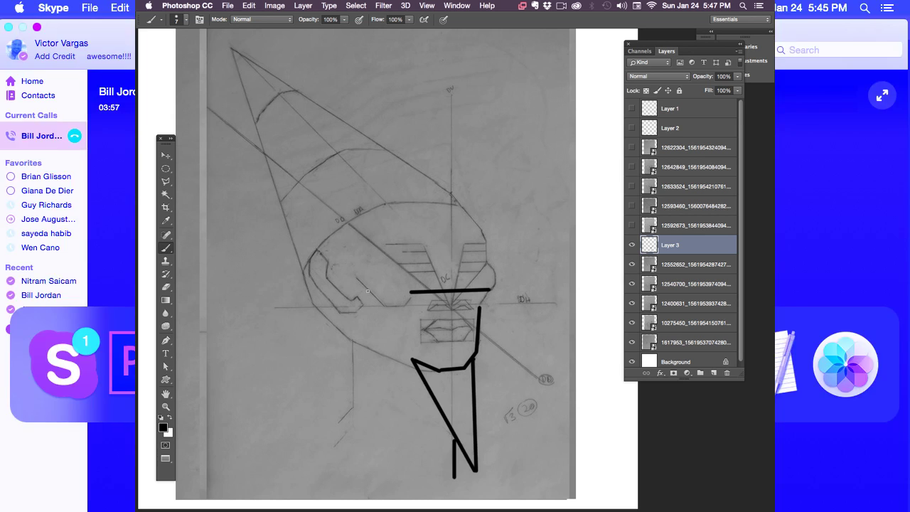
pyautogui.click(632, 147)
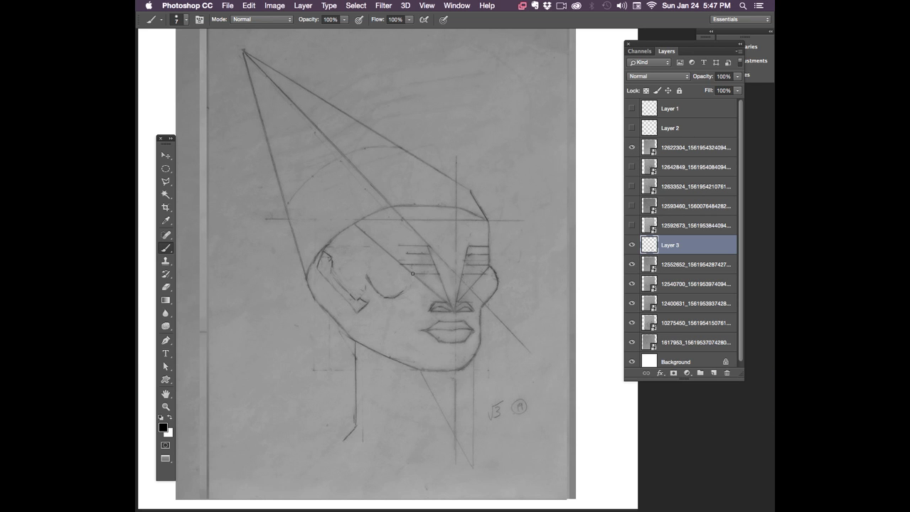
pyautogui.click(632, 244)
pyautogui.click(632, 147)
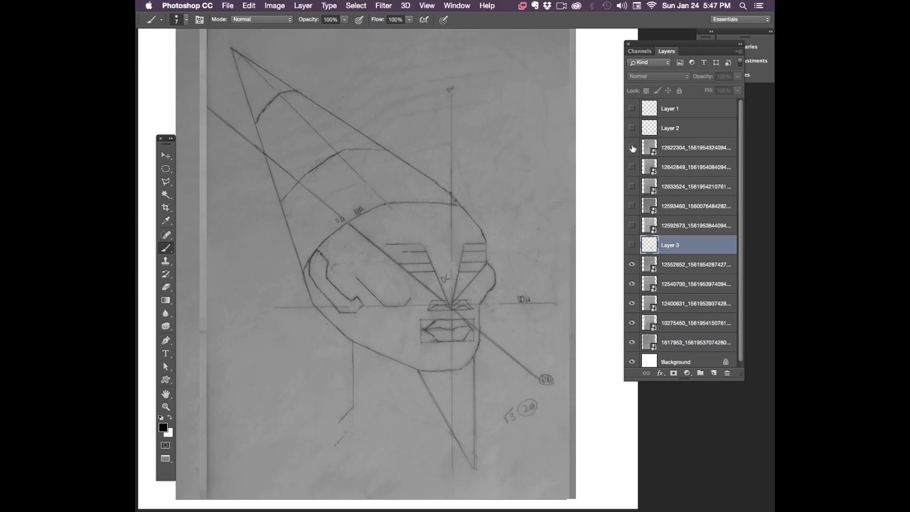
pyautogui.click(631, 244)
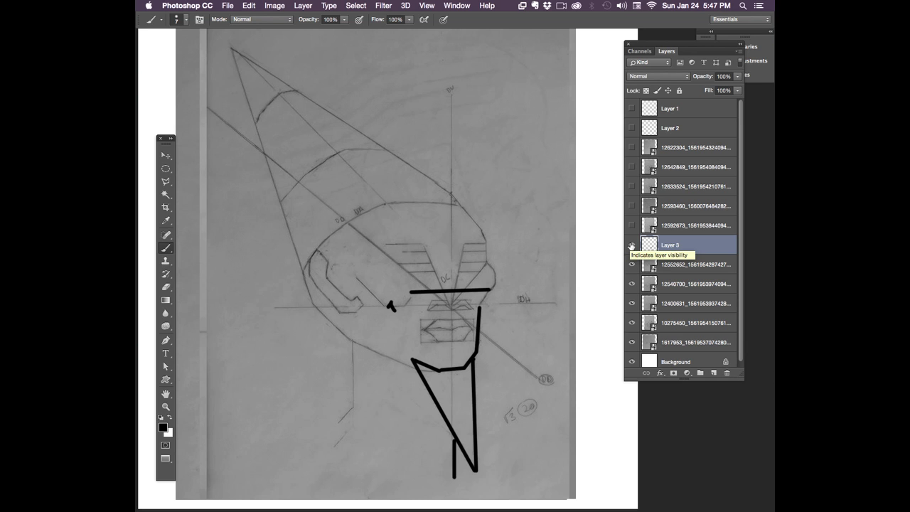
# Switch to Skype to check the group call, and return to Photoshop
pyautogui.press('super+Tab')
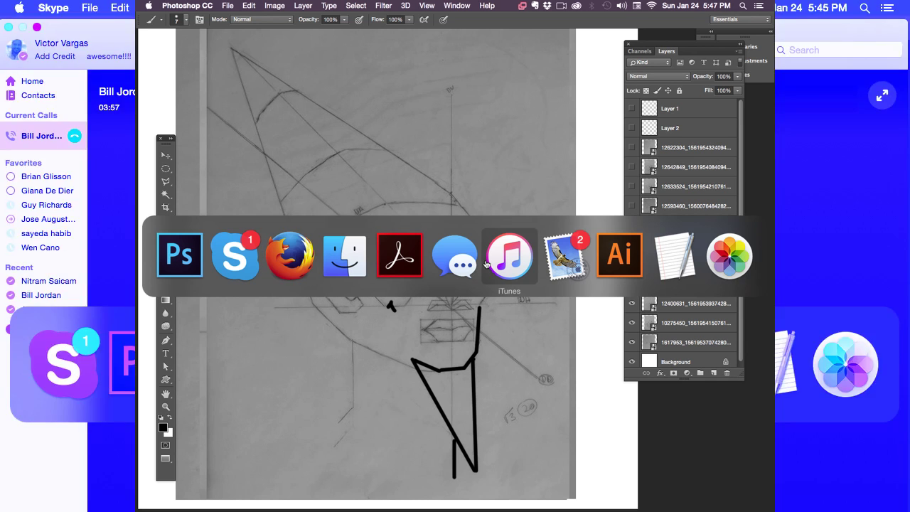
pyautogui.click(233, 265)
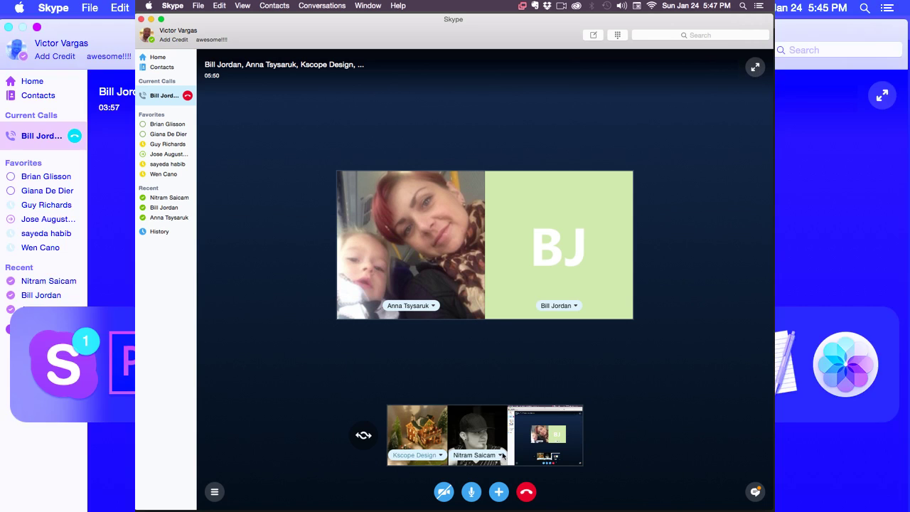
pyautogui.press('super+Tab')
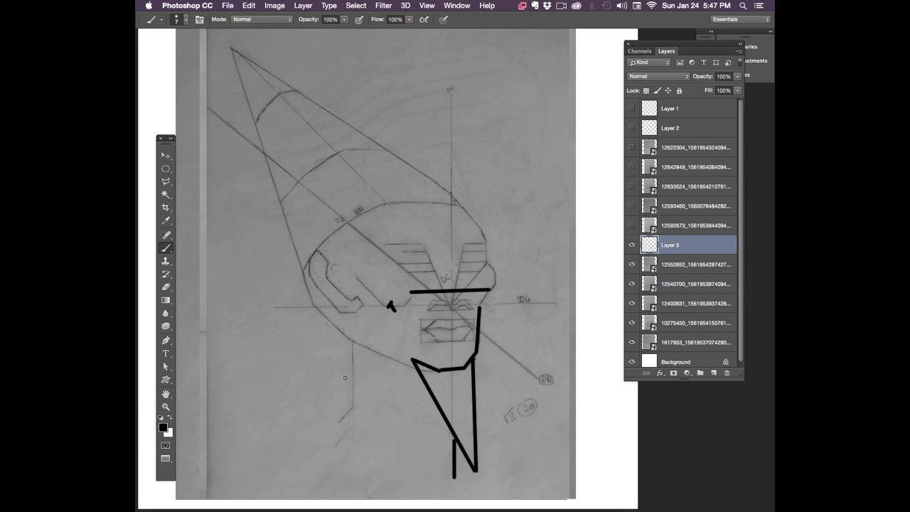
# Move sketch layer 12552652 directly below Layer 2, and hide it together with Layer 3 and sketches 12540700 and 12400631
pyautogui.click(631, 245)
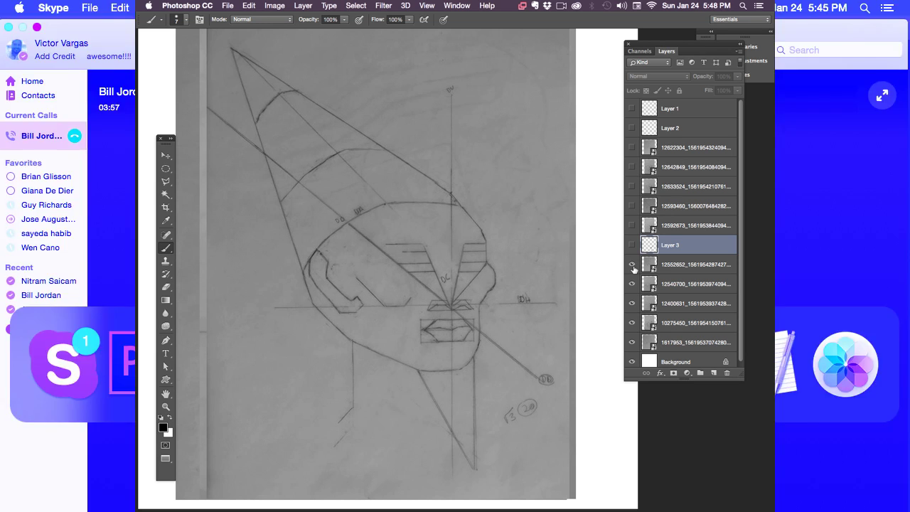
pyautogui.moveTo(698, 268); pyautogui.dragTo(694, 140)
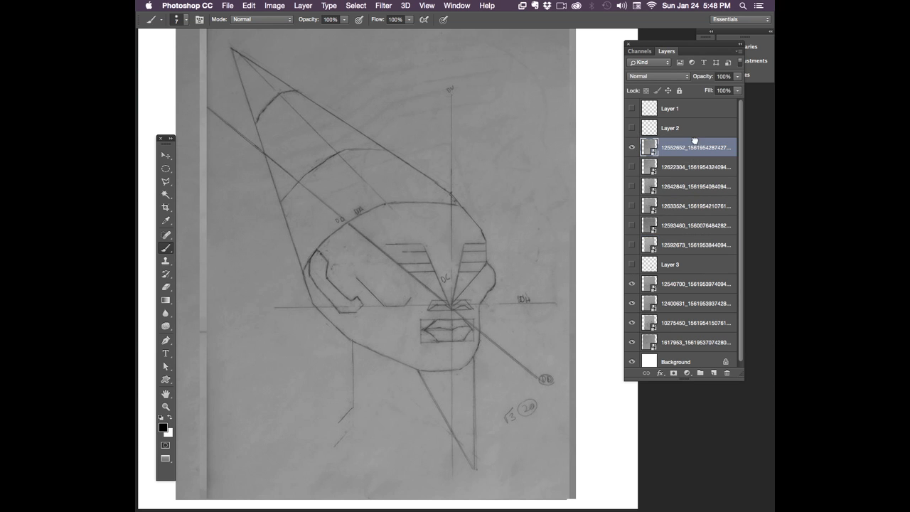
pyautogui.click(630, 148)
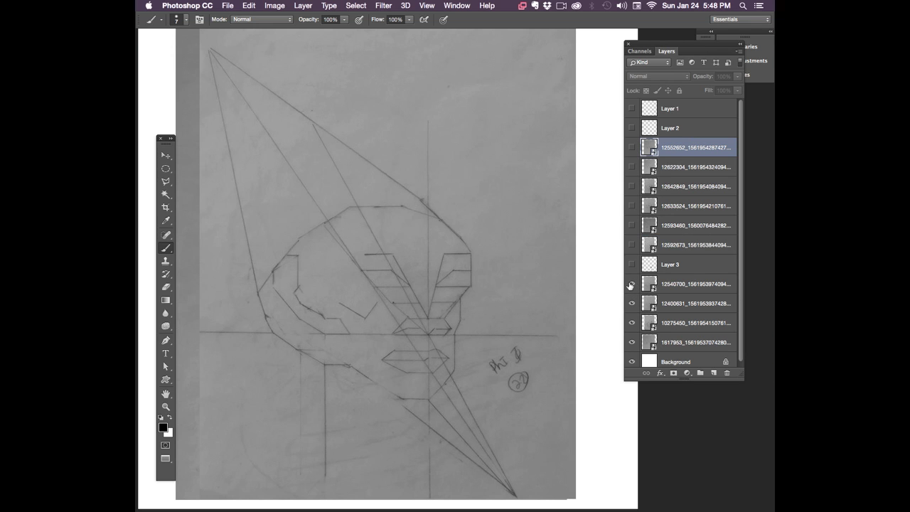
pyautogui.click(630, 283)
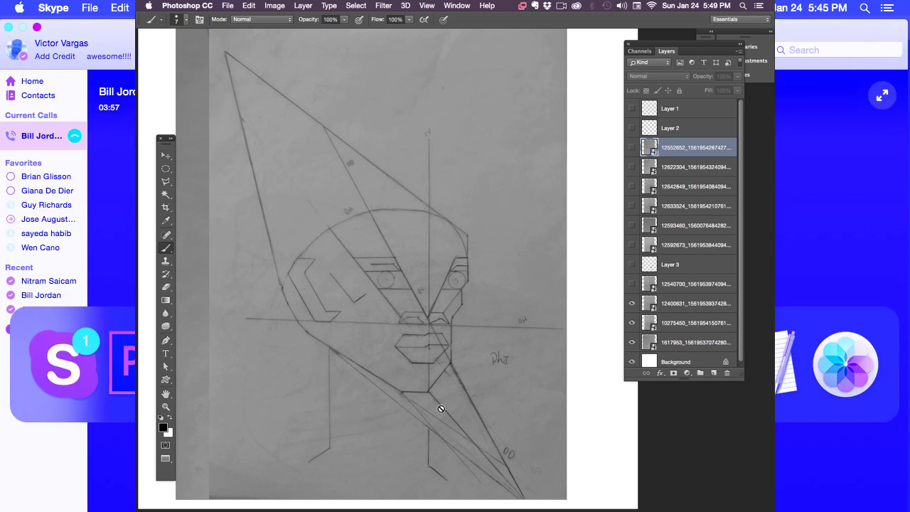
pyautogui.click(630, 306)
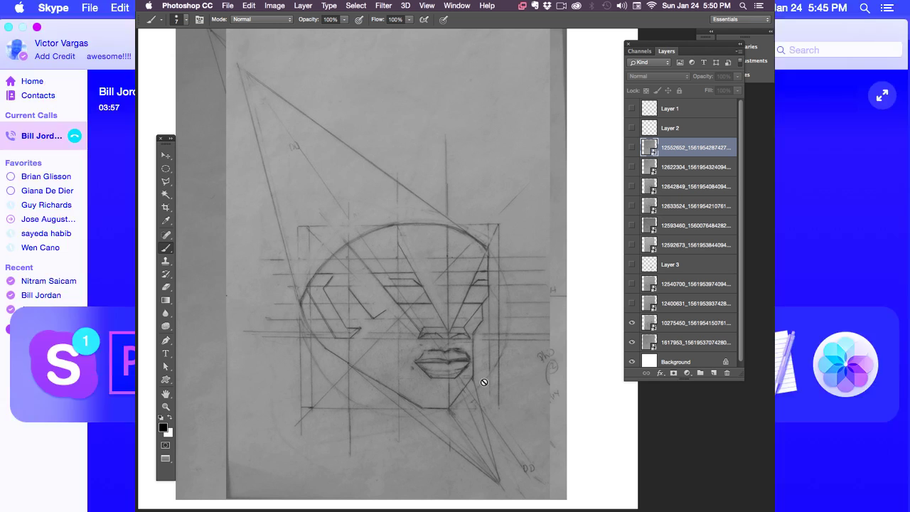
# Add a new layer below Layer 2, brush temporary marks along the chin and skull curve, clear them and hide the layer
pyautogui.click(714, 373)
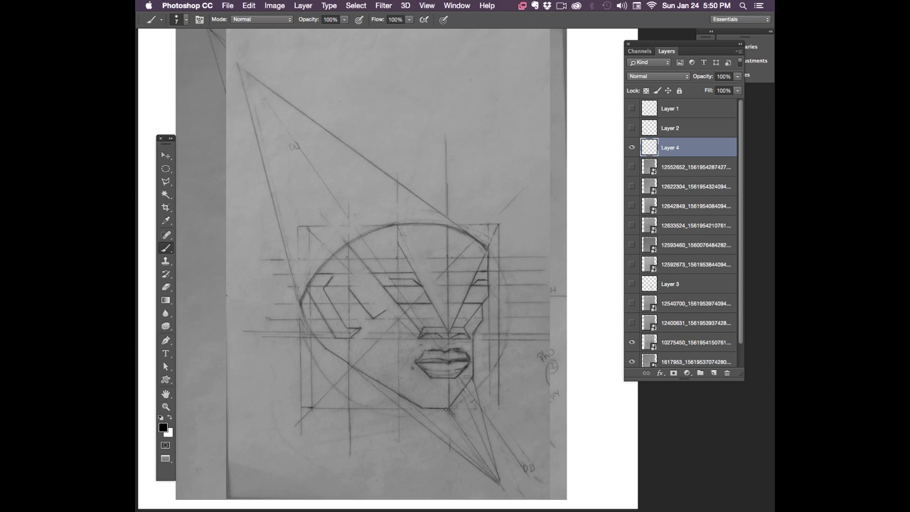
pyautogui.moveTo(453, 405)
pyautogui.mouseDown()
pyautogui.moveTo(433, 410)
pyautogui.moveTo(463, 400)
pyautogui.moveTo(455, 404)
pyautogui.mouseUp()
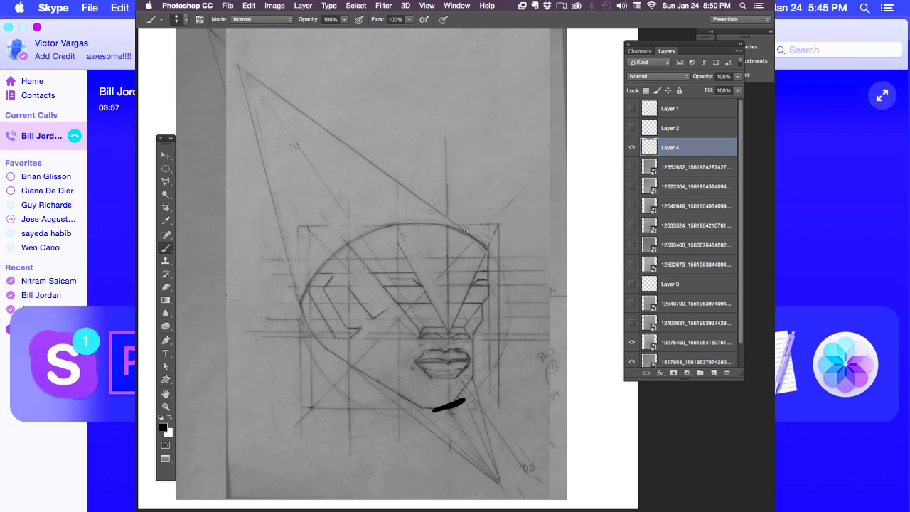
pyautogui.moveTo(491, 247); pyautogui.dragTo(455, 226)
pyautogui.press('super+z')
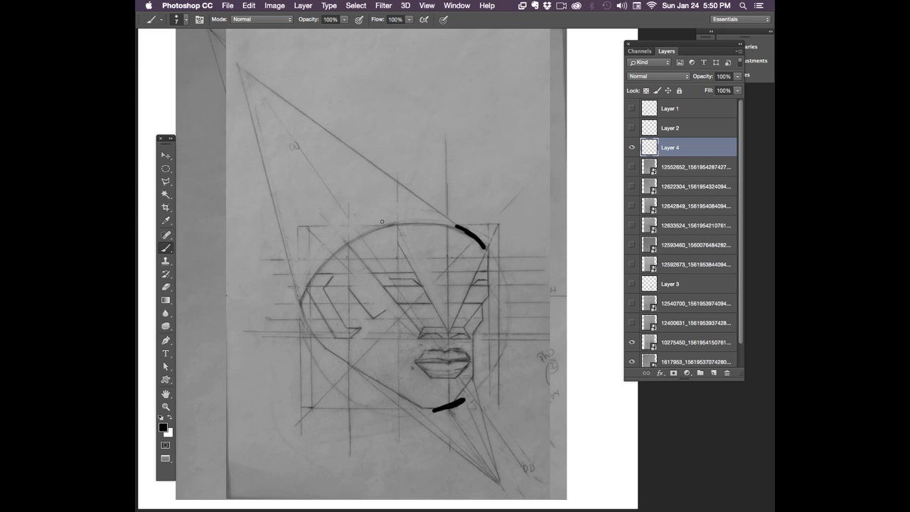
pyautogui.moveTo(348, 245); pyautogui.dragTo(405, 223)
pyautogui.hotkey('ctrl', 'z')
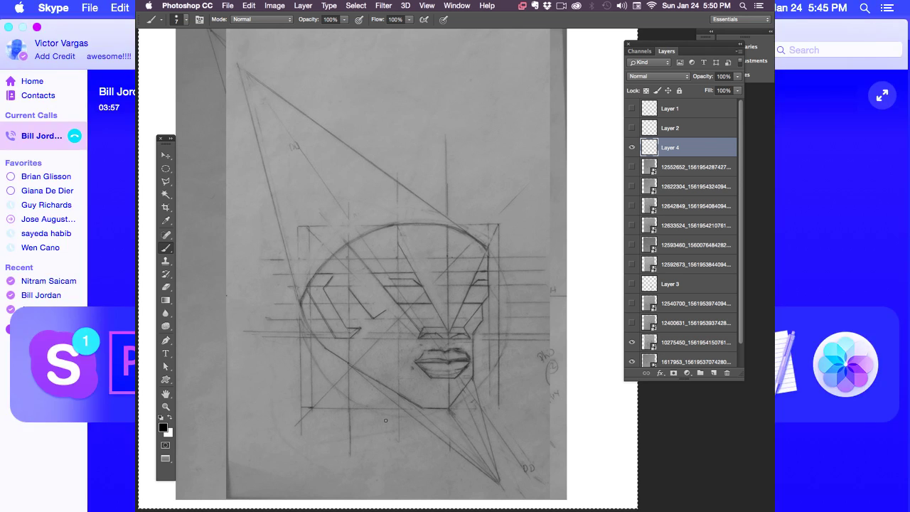
pyautogui.click(631, 147)
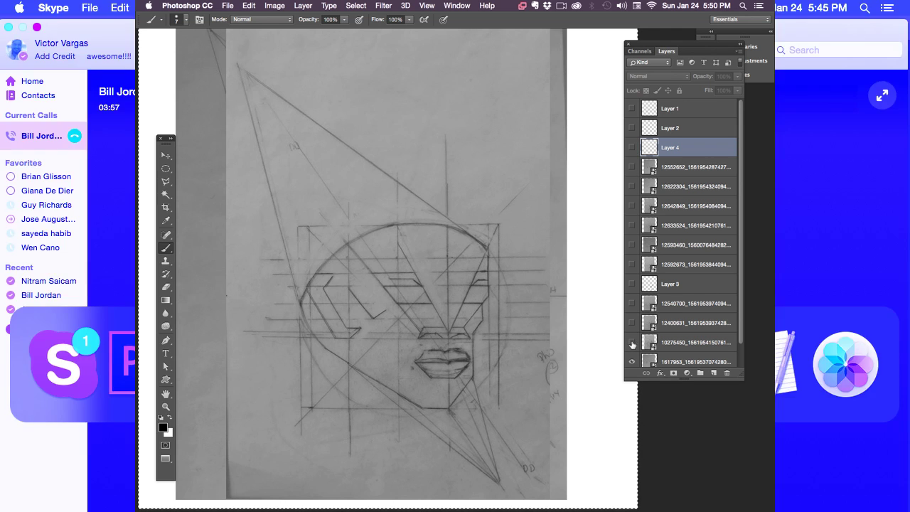
# Compare sketches 10275450 and 1617953 by switching their visibility on and off, ending with only 1617953 shown above the background
pyautogui.click(631, 343)
pyautogui.scroll(-1, 631, 342)
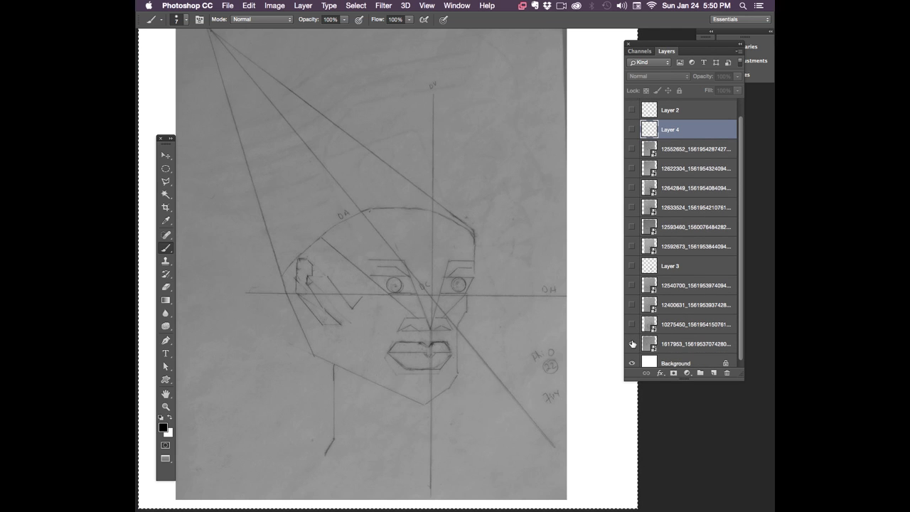
pyautogui.click(632, 346)
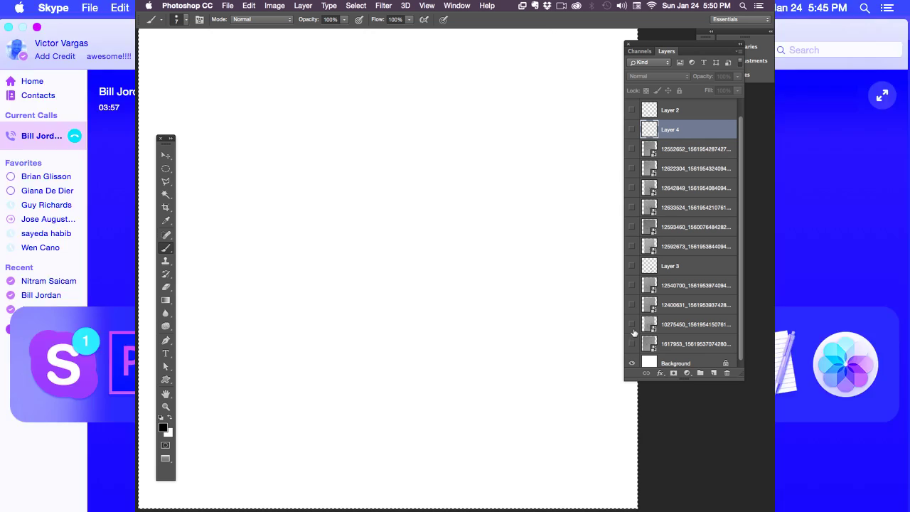
pyautogui.click(633, 324)
pyautogui.click(632, 323)
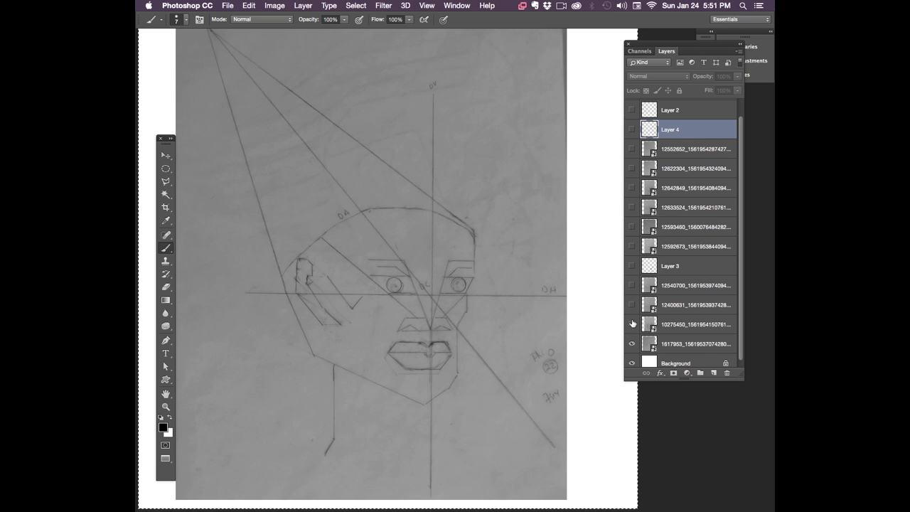
pyautogui.click(632, 323)
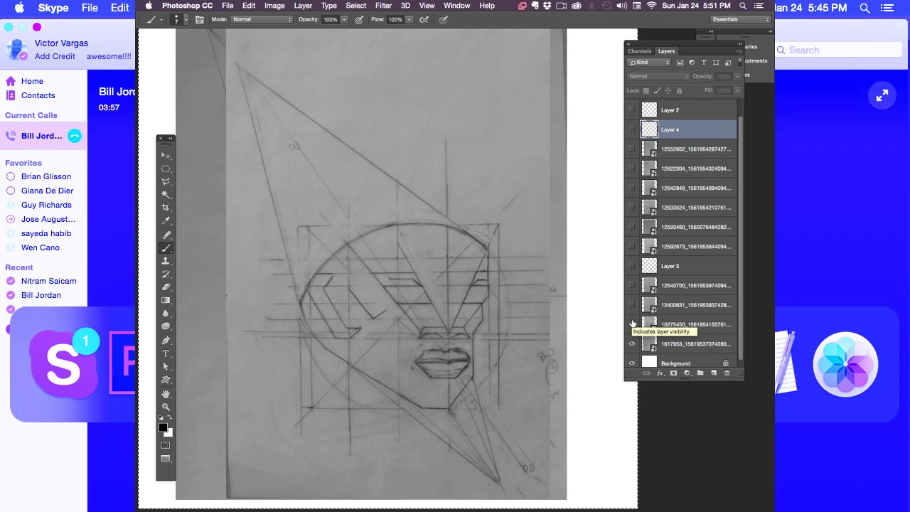
pyautogui.click(632, 323)
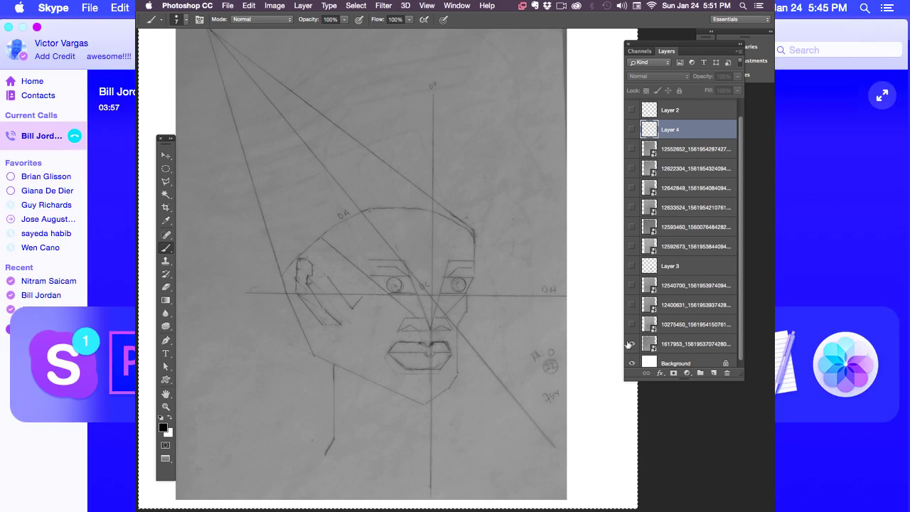
pyautogui.click(632, 324)
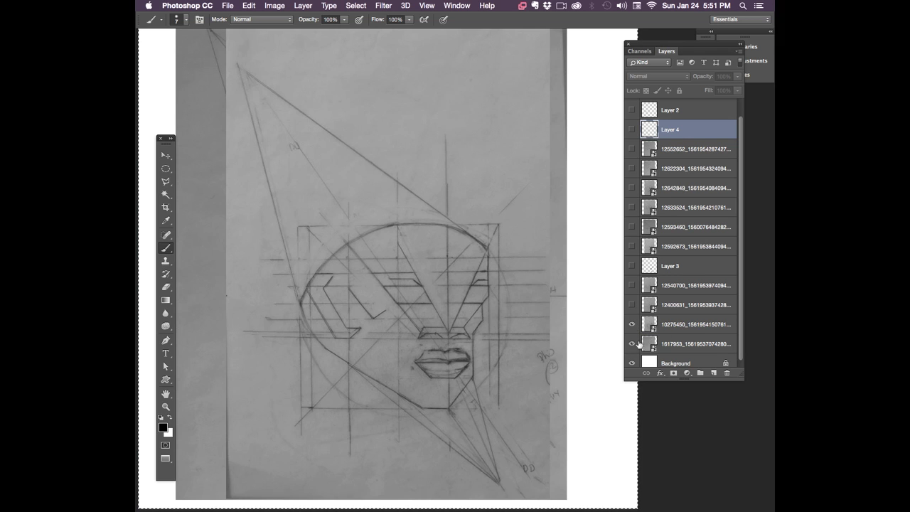
pyautogui.click(633, 346)
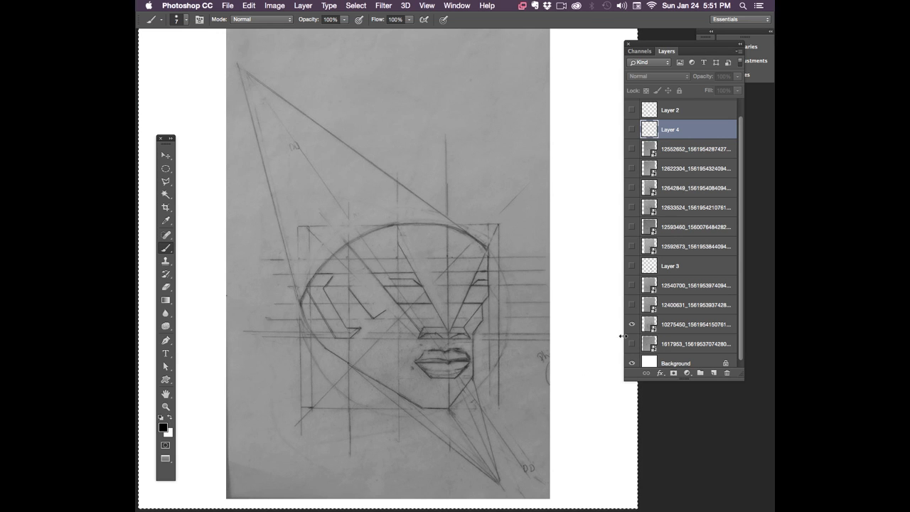
pyautogui.click(633, 344)
pyautogui.click(632, 343)
pyautogui.click(631, 324)
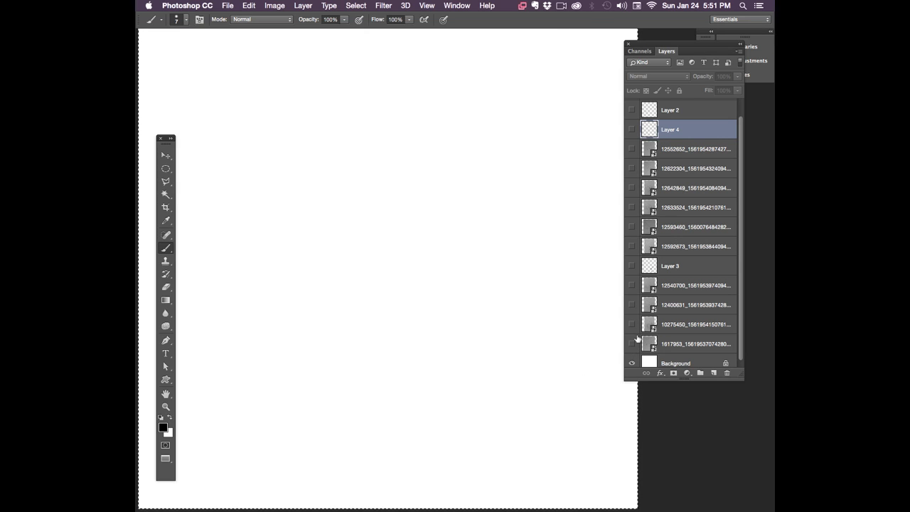
pyautogui.click(632, 344)
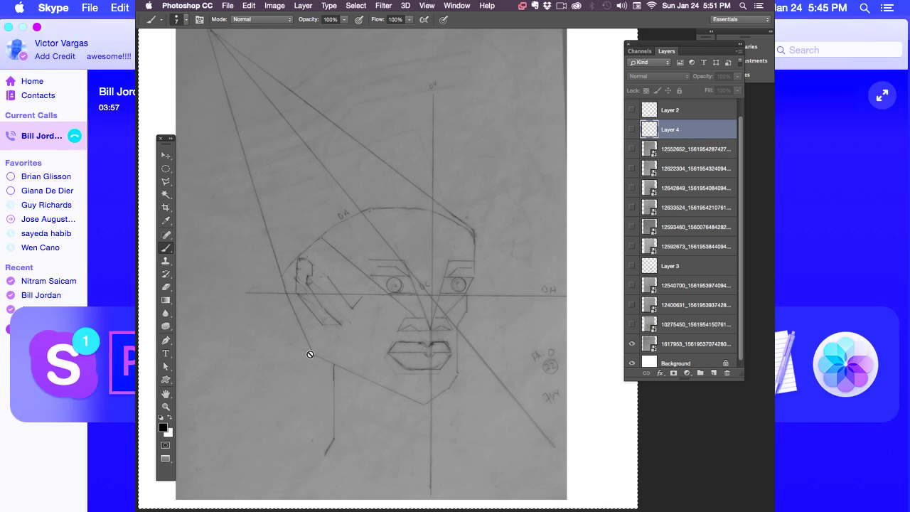
pyautogui.click(631, 324)
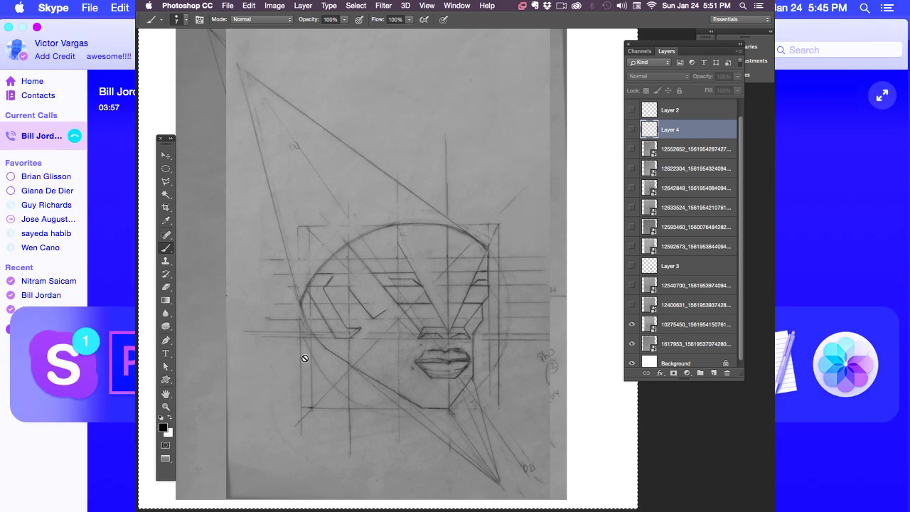
pyautogui.click(631, 324)
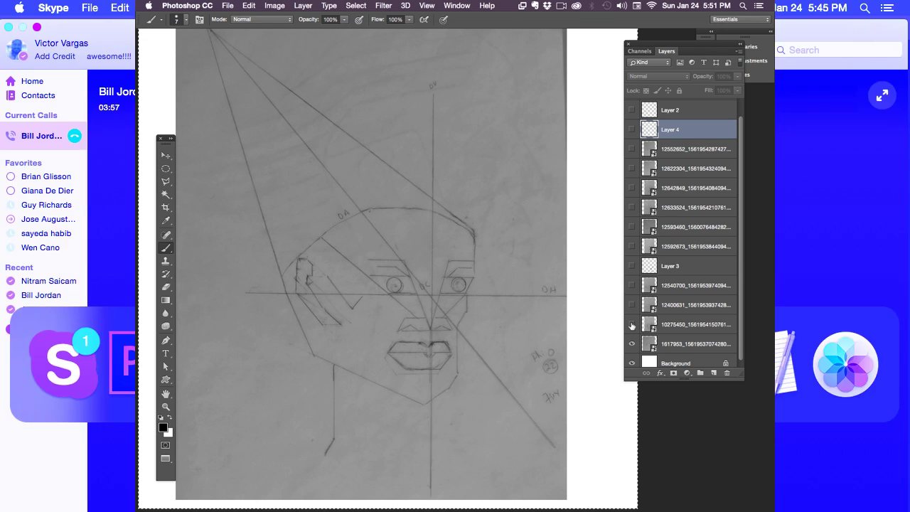
pyautogui.click(631, 324)
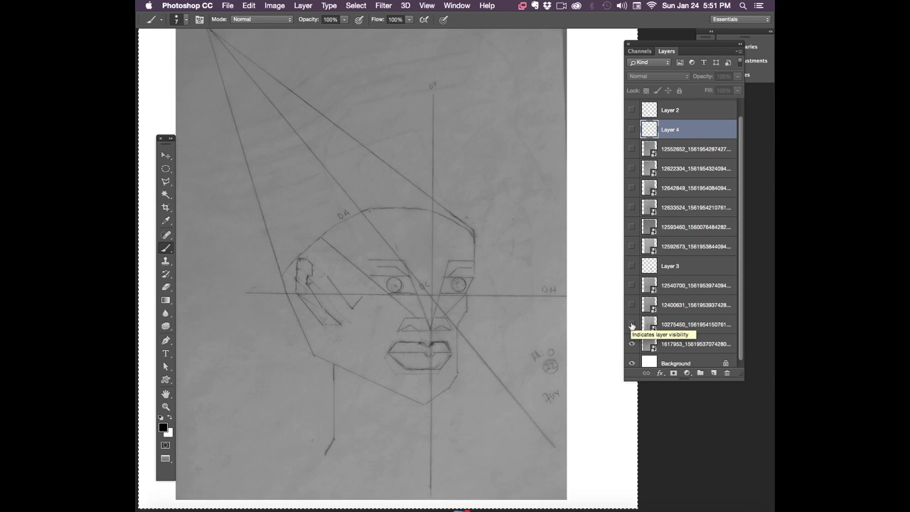
pyautogui.click(631, 324)
# Bring up the Skype call window and minimize it to get back to Photoshop
pyautogui.moveTo(431, 491)
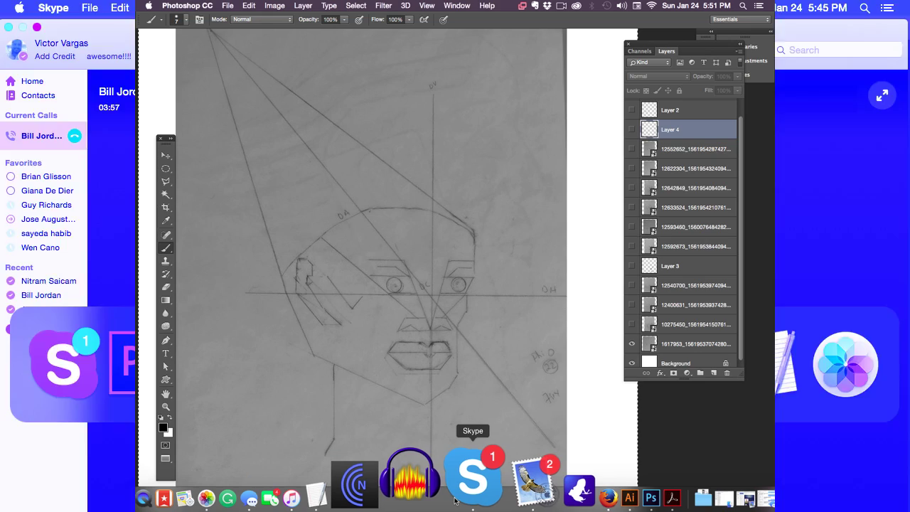
pyautogui.click(454, 500)
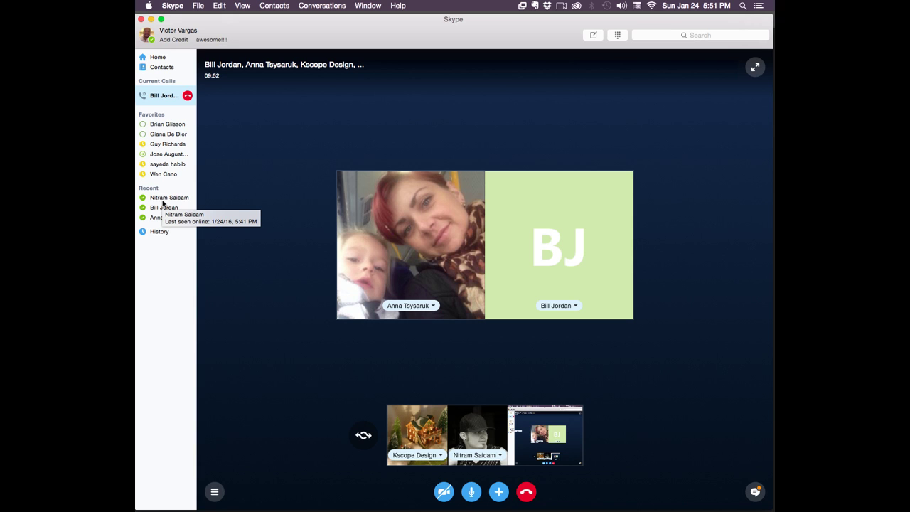
pyautogui.click(151, 22)
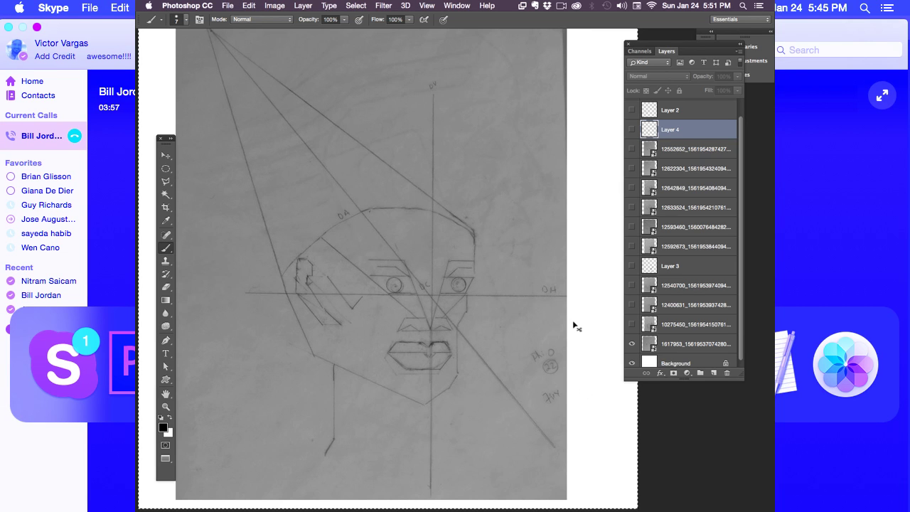
# Show the consecutive sketch layers starting with 12552652, 12622304 and 12642849
pyautogui.moveTo(631, 148); pyautogui.dragTo(633, 191)
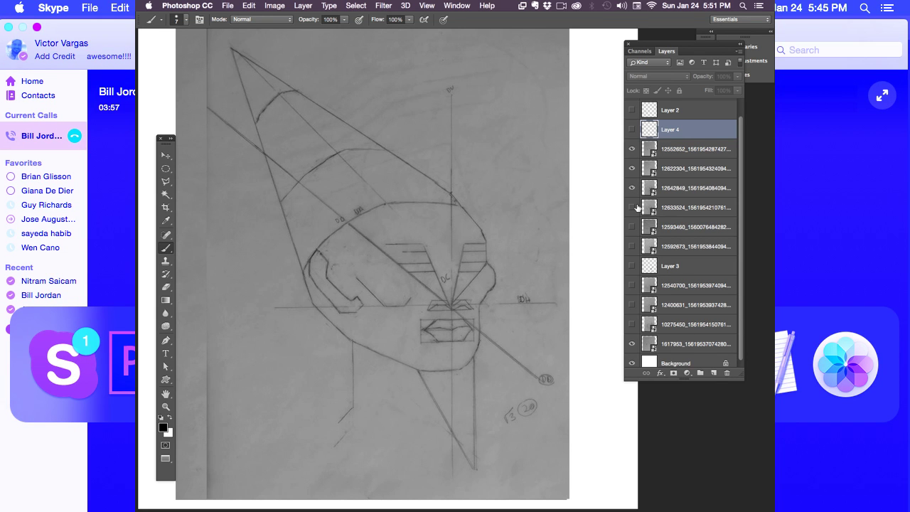